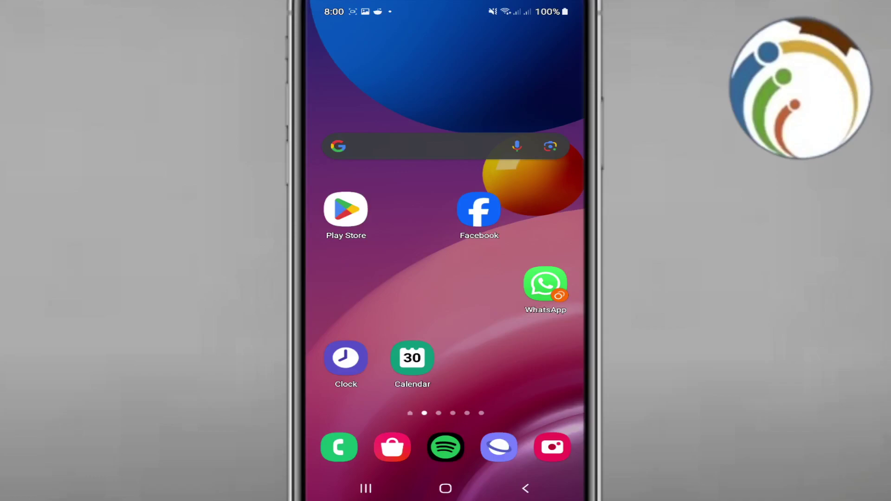
# From the Android home screen, bring CapCut up from the recent apps.
pyautogui.moveTo(446, 313); pyautogui.dragTo(446, 174)
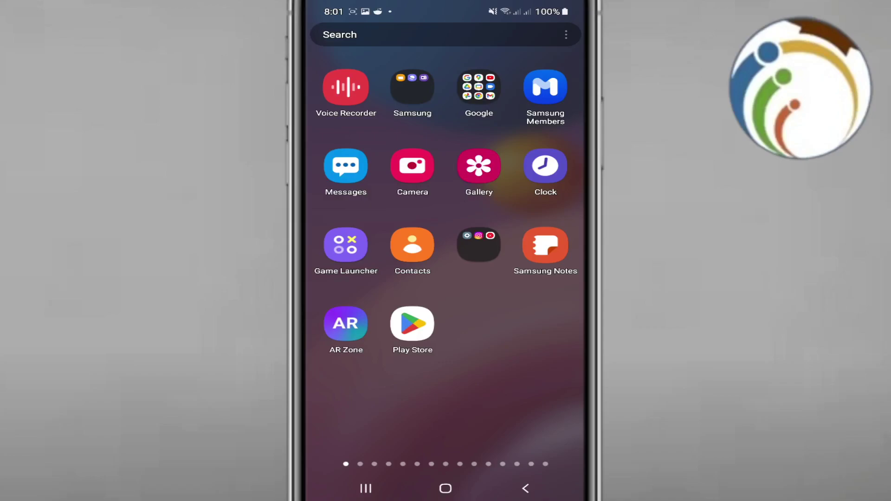
pyautogui.click(366, 489)
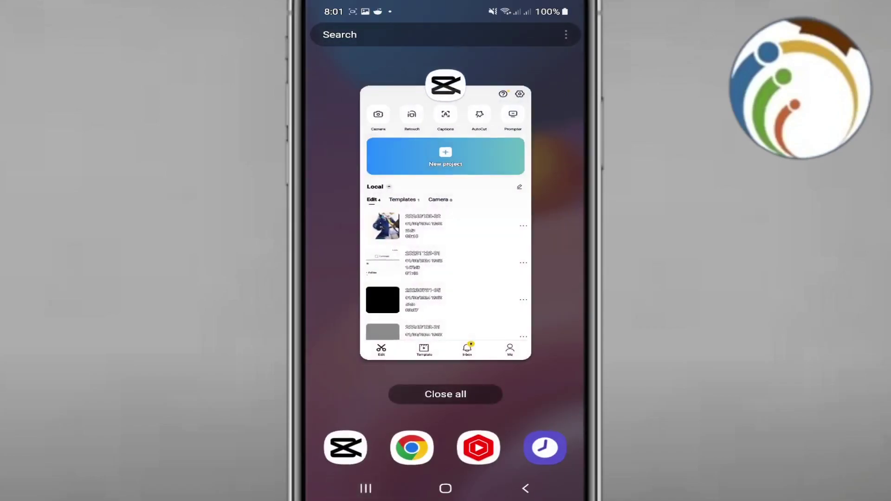
pyautogui.click(446, 229)
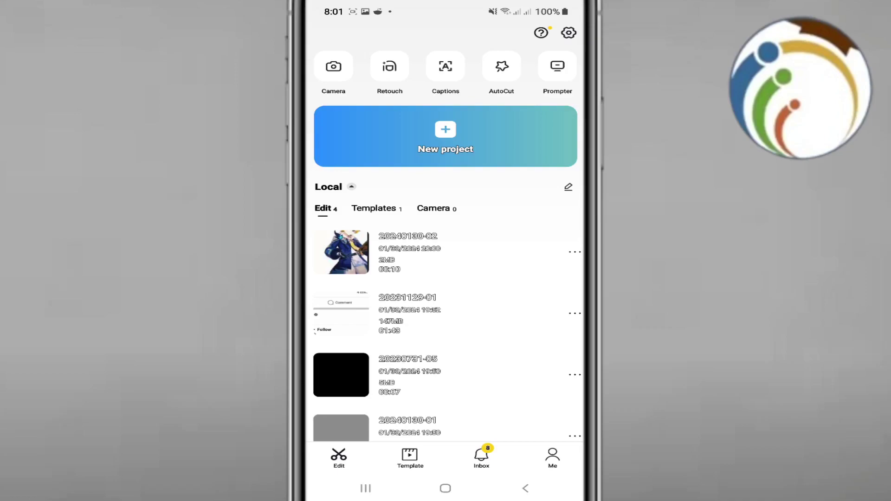
pyautogui.click(408, 313)
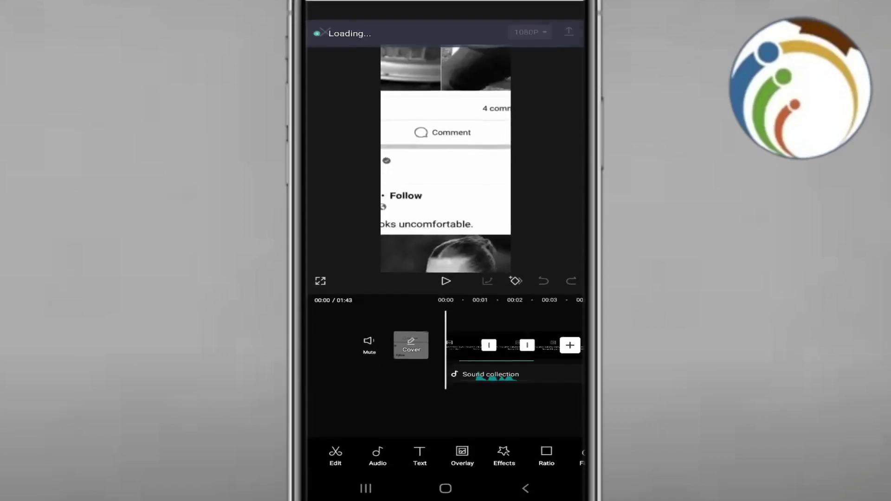
pyautogui.moveTo(488, 351); pyautogui.dragTo(417, 352)
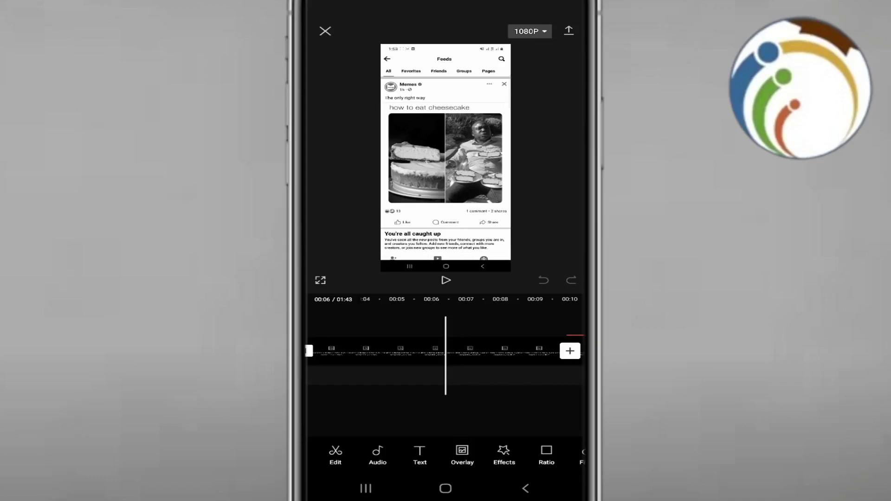
# Select the screenshot clip on the timeline so its editing tools appear.
pyautogui.click(376, 351)
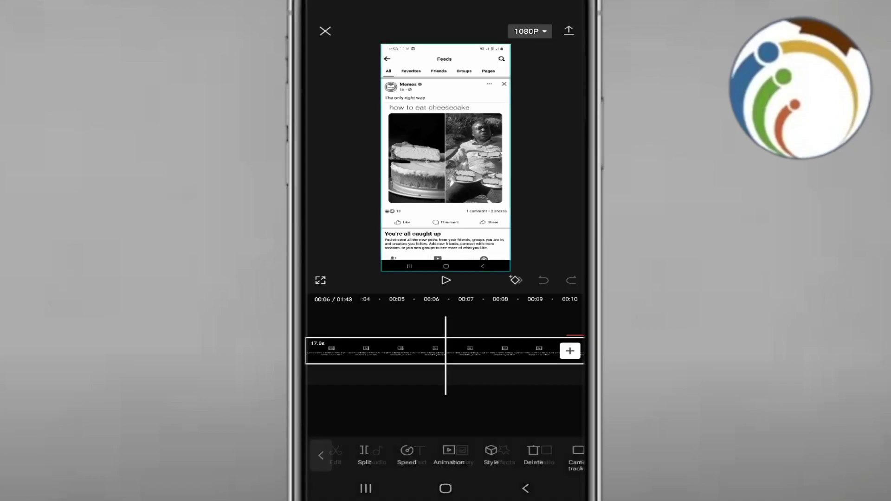
pyautogui.hscroll(3, 446, 456)
pyautogui.click(446, 404)
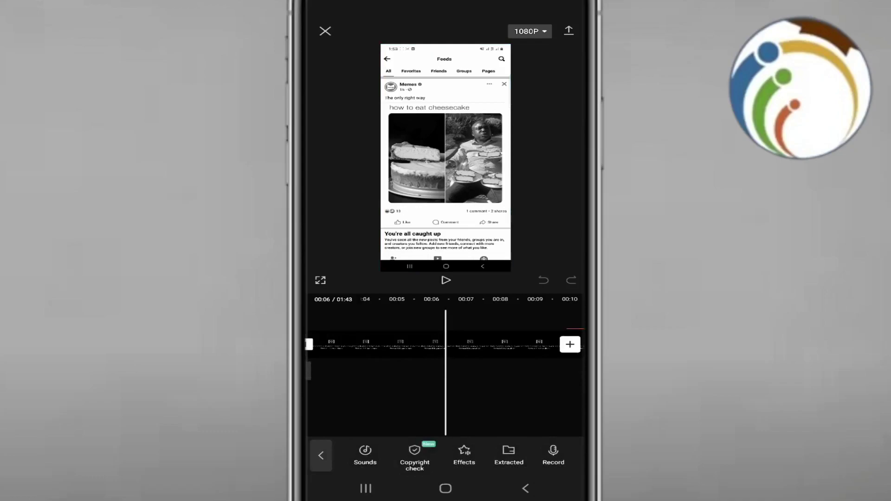
pyautogui.click(376, 345)
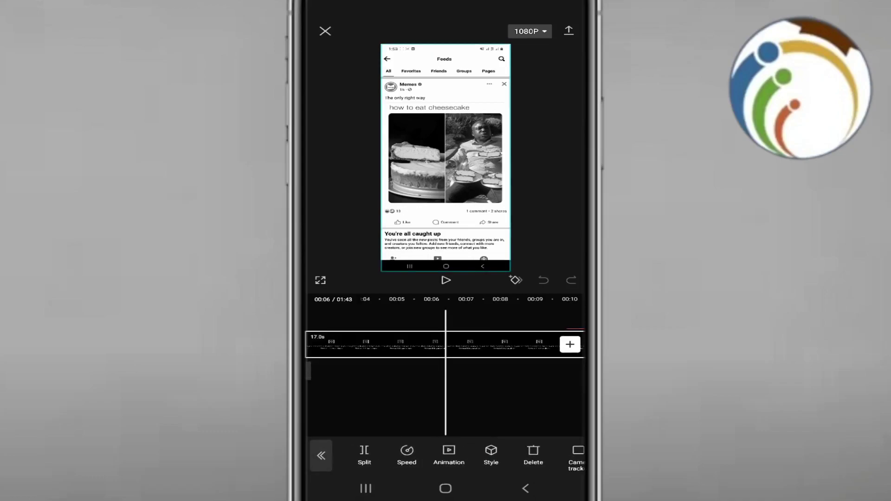
pyautogui.click(446, 404)
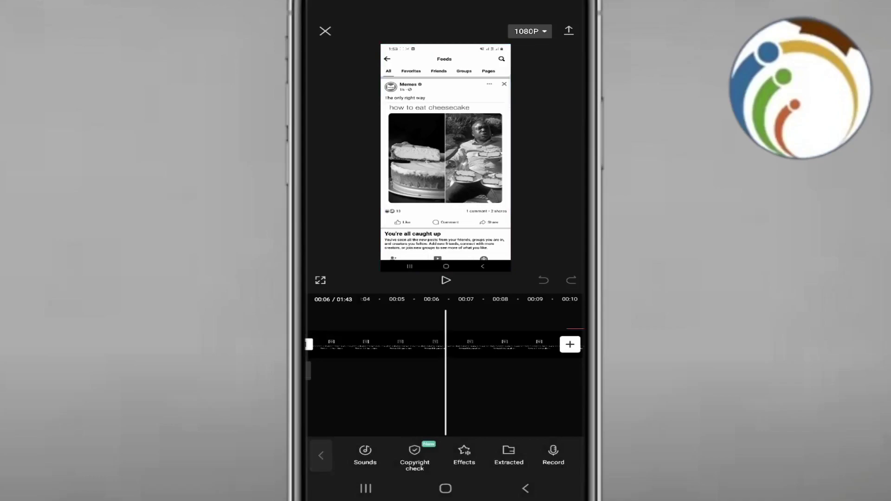
pyautogui.click(321, 456)
pyautogui.click(376, 345)
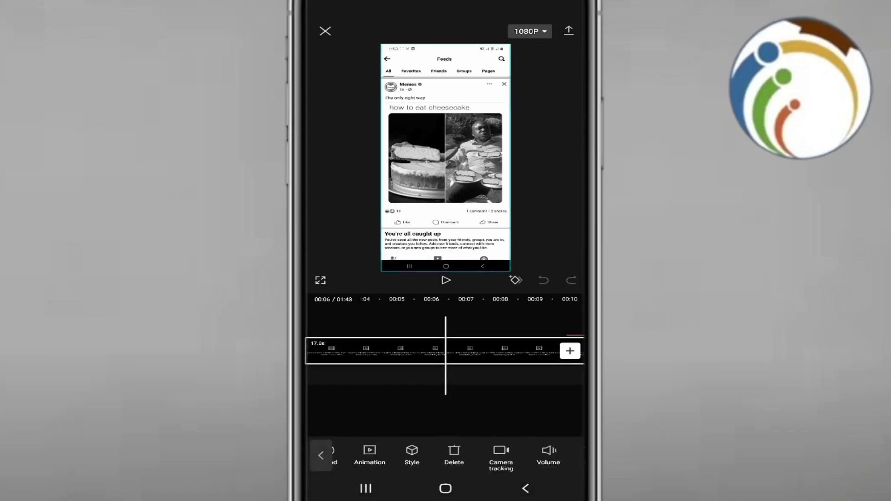
# Scroll the clip toolbar back to its start and choose Edit.
pyautogui.moveTo(543, 456)
pyautogui.mouseDown()
pyautogui.moveTo(348, 456)
pyautogui.moveTo(544, 457)
pyautogui.mouseUp()
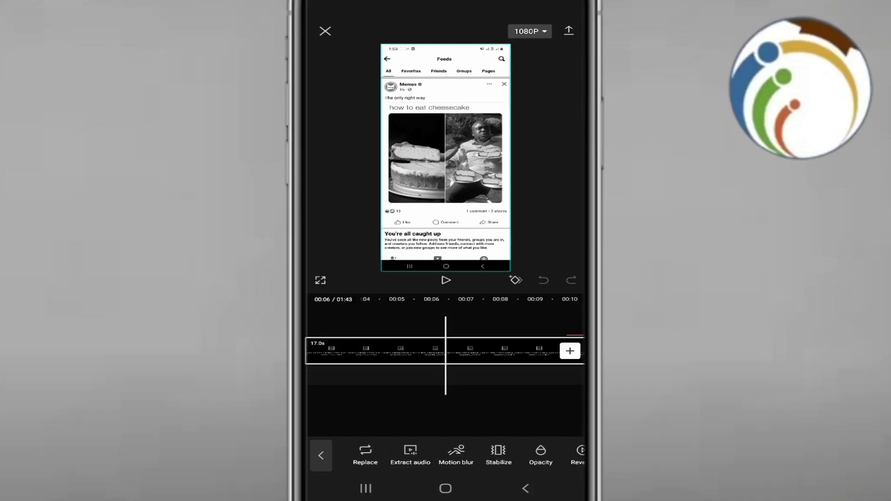
pyautogui.moveTo(362, 457); pyautogui.dragTo(530, 456)
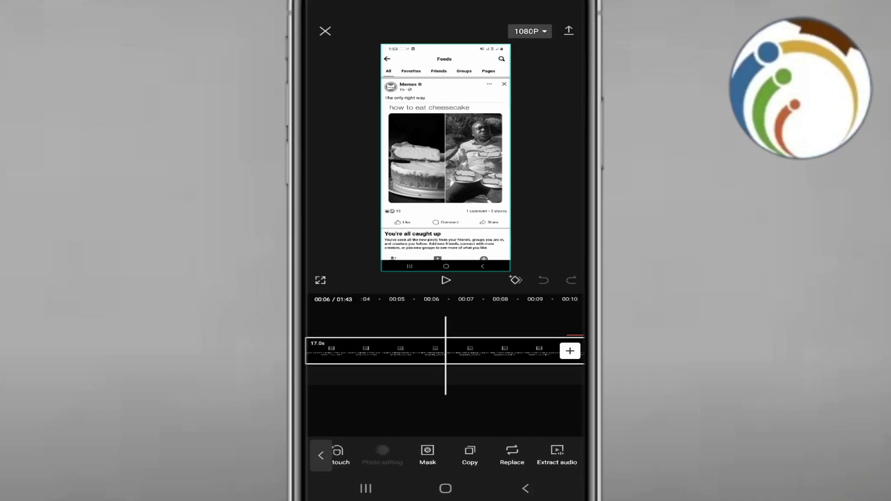
pyautogui.moveTo(349, 456); pyautogui.dragTo(543, 457)
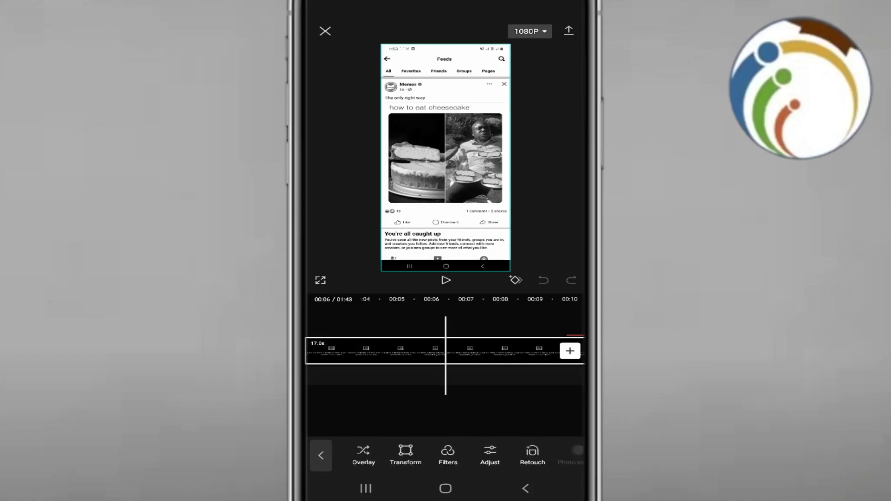
pyautogui.moveTo(349, 457); pyautogui.dragTo(487, 456)
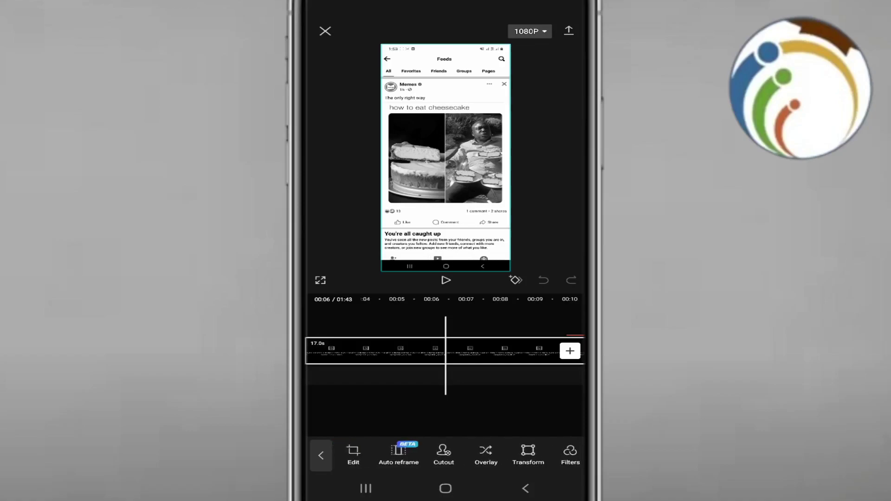
pyautogui.moveTo(362, 457)
pyautogui.mouseDown()
pyautogui.moveTo(543, 456)
pyautogui.moveTo(390, 456)
pyautogui.mouseUp()
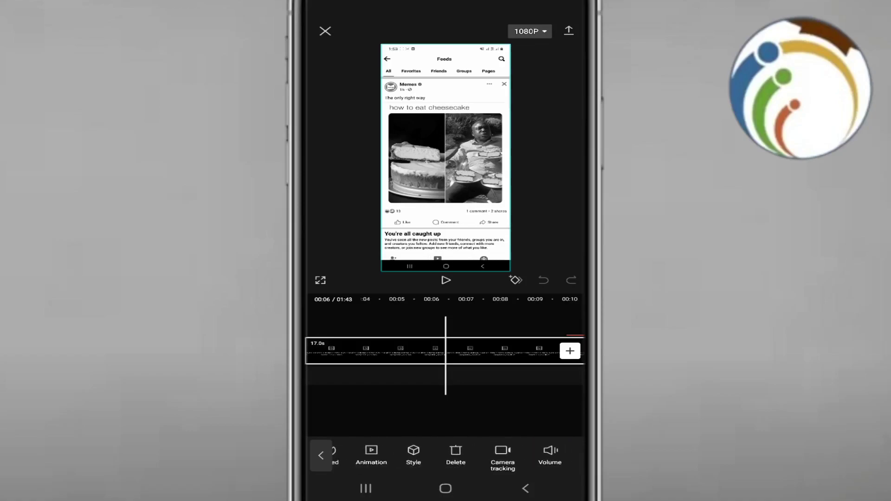
pyautogui.click(514, 454)
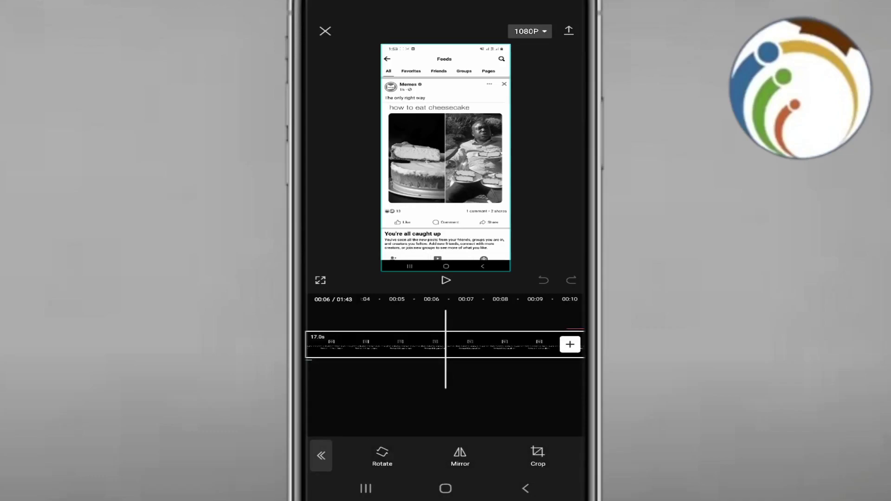
# Leave the Edit submenu for the clip's main toolbar using the double-chevron back button.
pyautogui.click(322, 455)
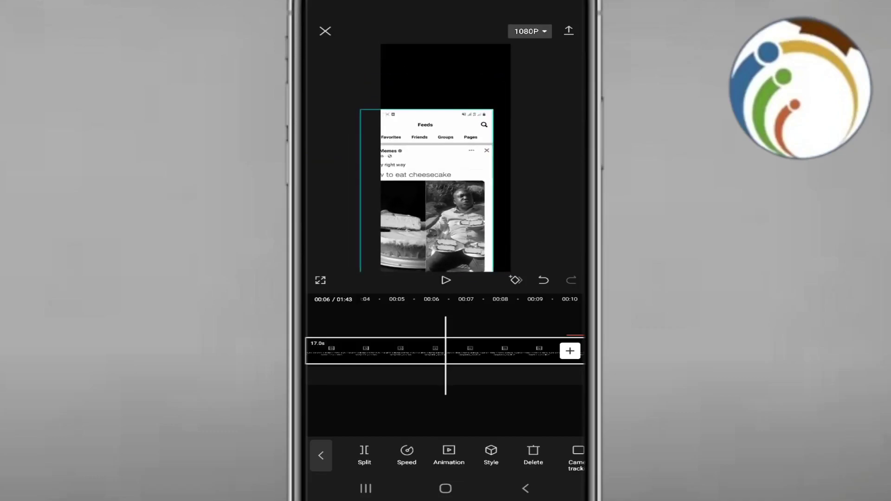
# Add a keyframe to the screenshot clip at 00:06 with the diamond button.
pyautogui.click(515, 280)
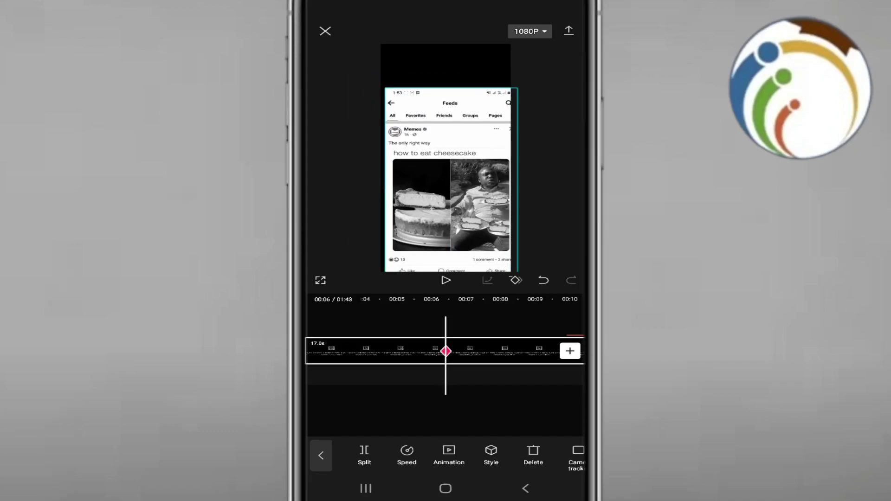